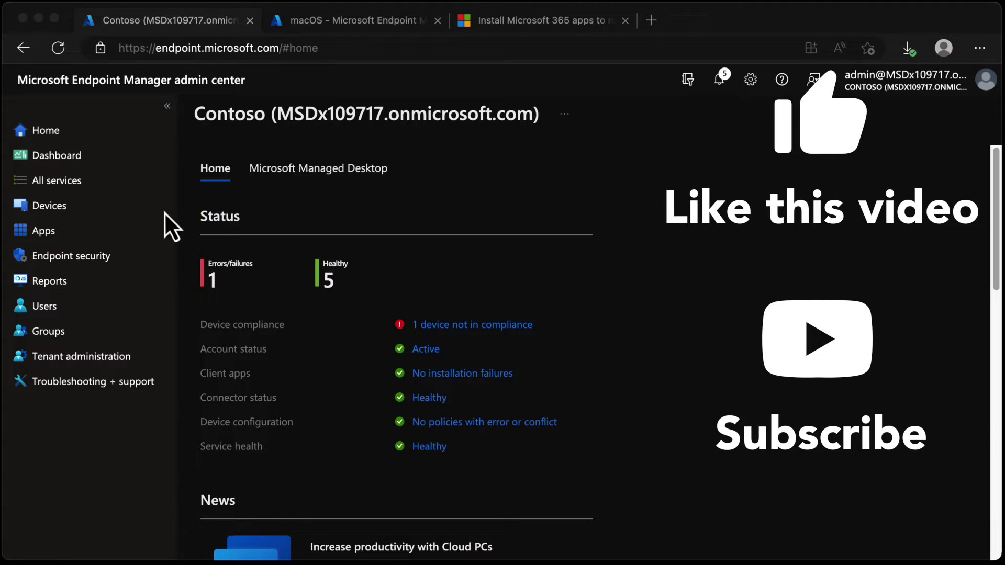
Begin adding a macOS app with the Microsoft 365 Apps for macOS app type.
left_click(58, 231)
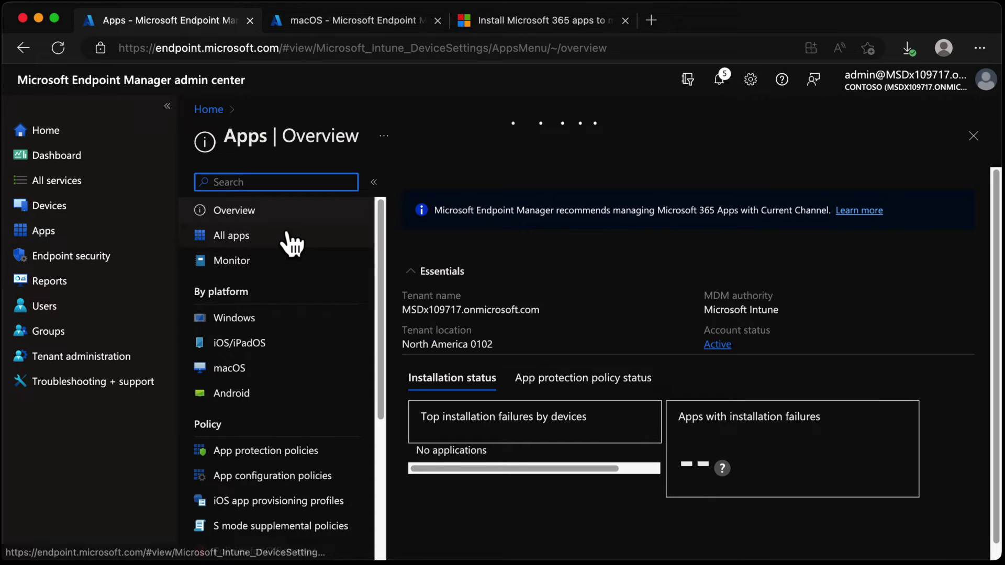
left_click(312, 369)
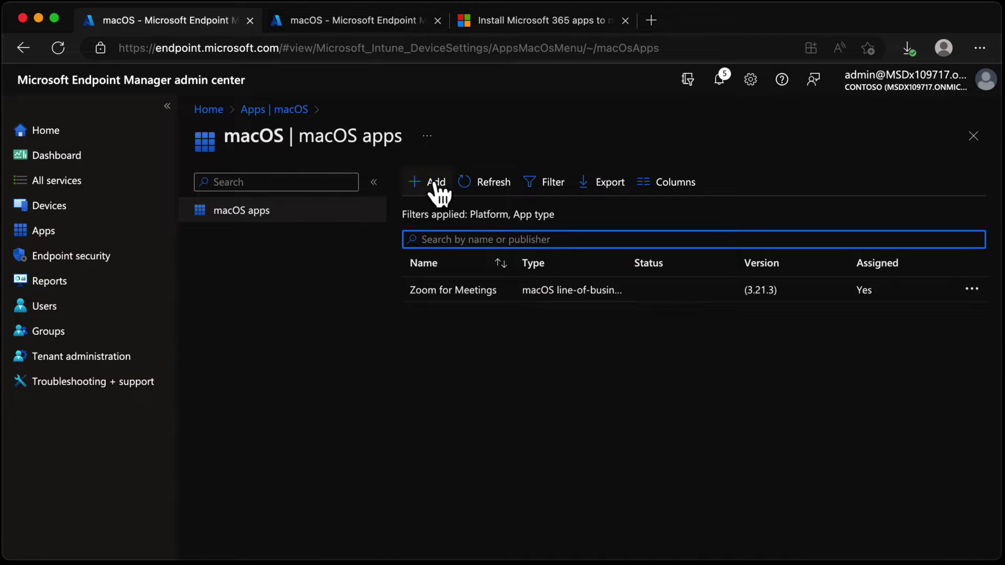
left_click(435, 183)
left_click(741, 192)
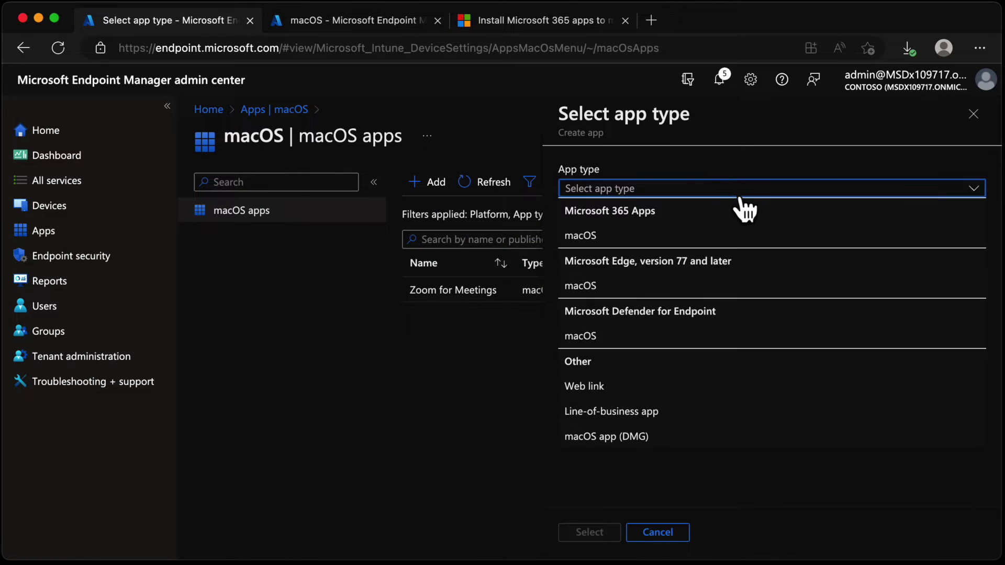
left_click(768, 241)
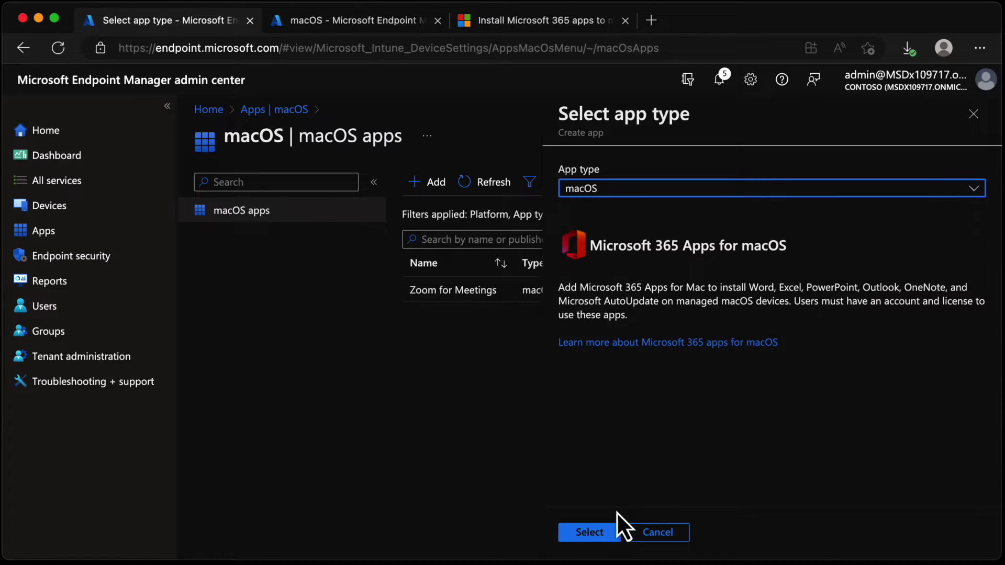
left_click(586, 534)
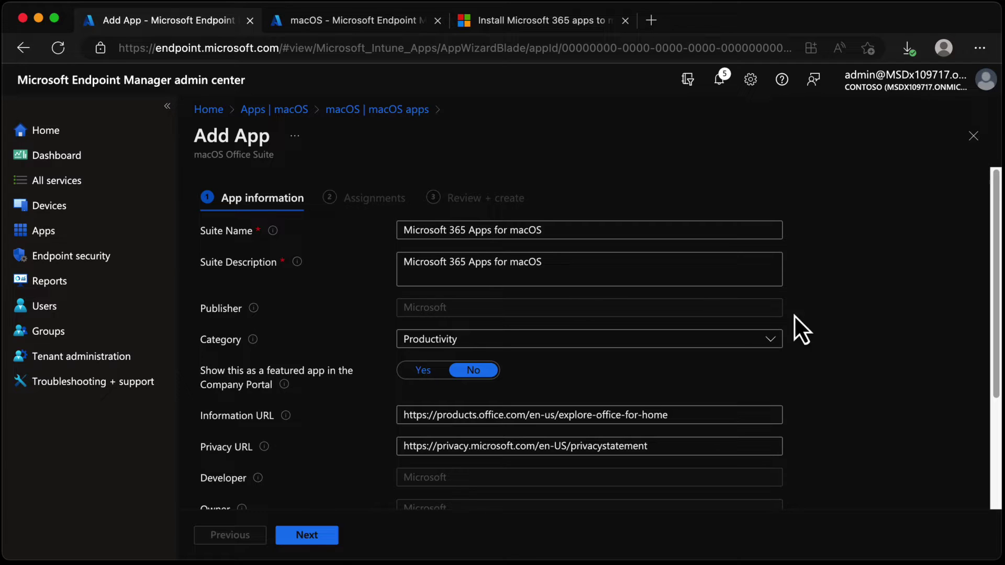
Keep the Productivity category and advance the macOS suite wizard to Assignments.
left_click(770, 344)
left_click(771, 347)
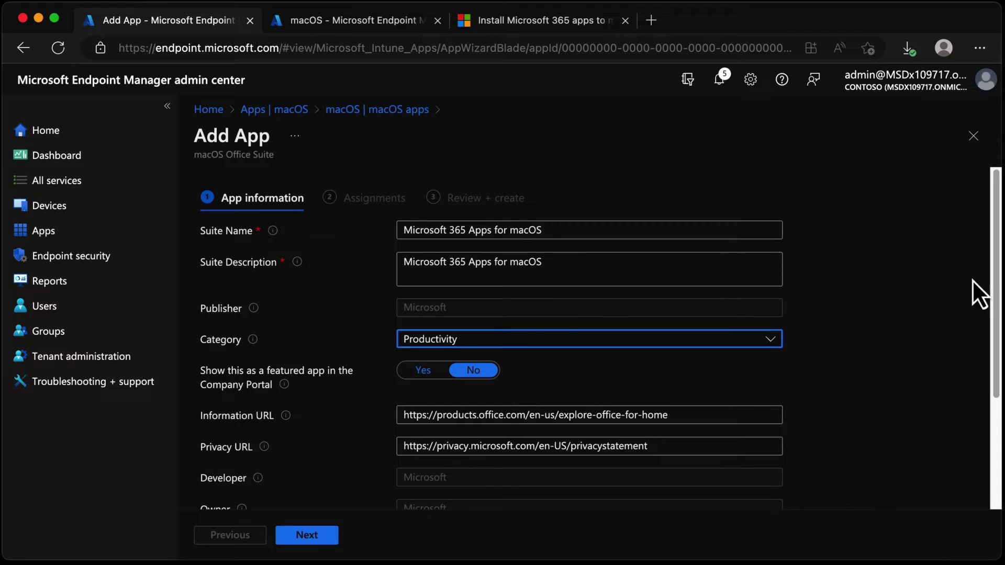
mouse_move(997, 269)
left_mouse_down()
mouse_move(996, 393)
mouse_move(996, 277)
left_mouse_up()
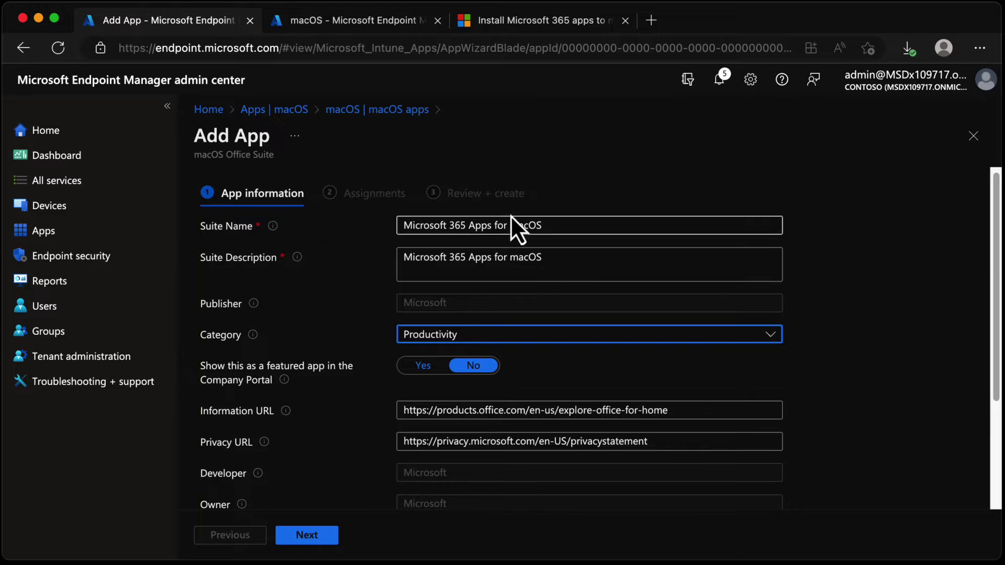
left_click(325, 537)
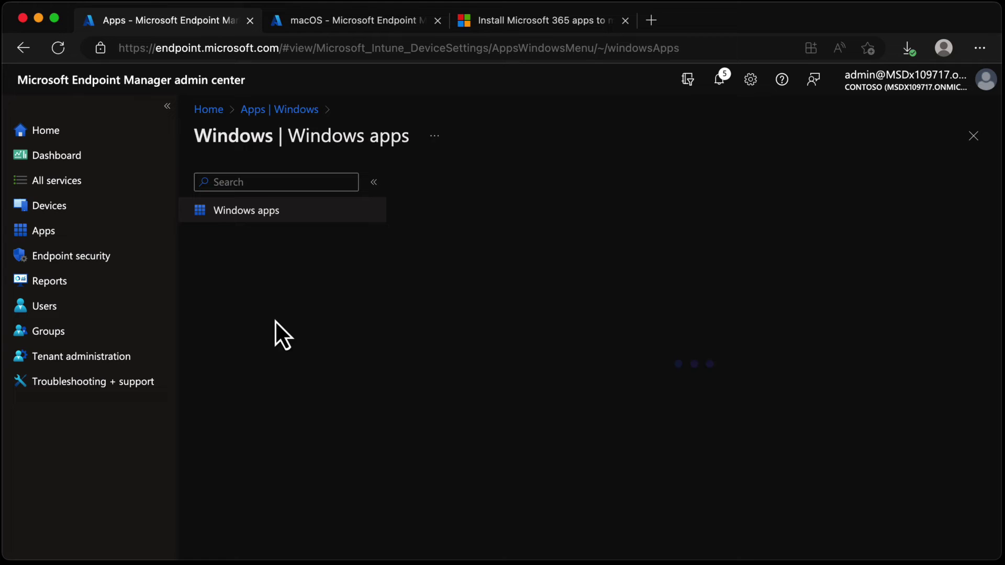
Start a Microsoft 365 Apps for Windows 10 and later suite and reach its configuration step.
left_click(427, 183)
left_click(777, 190)
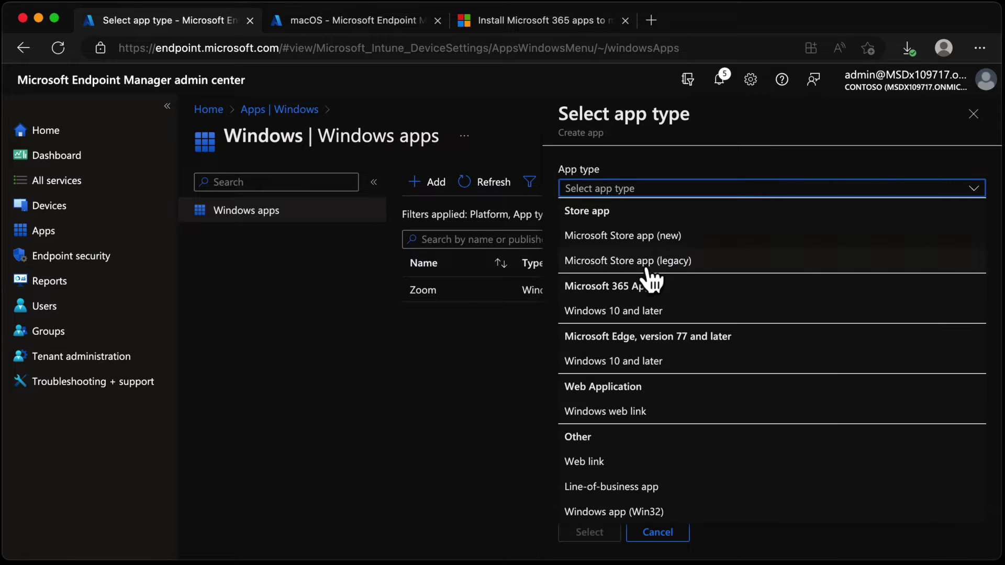
left_click(653, 312)
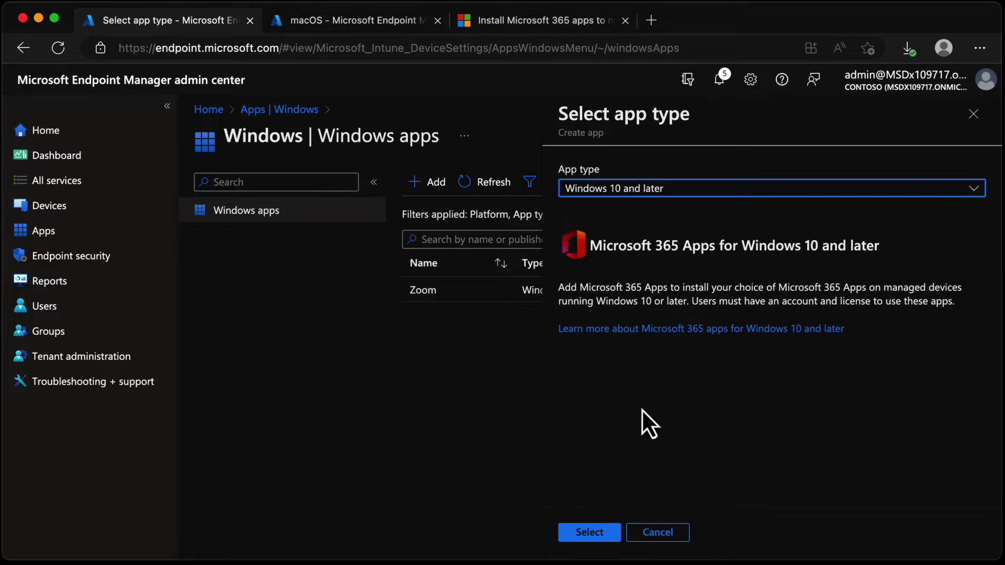
left_click(602, 530)
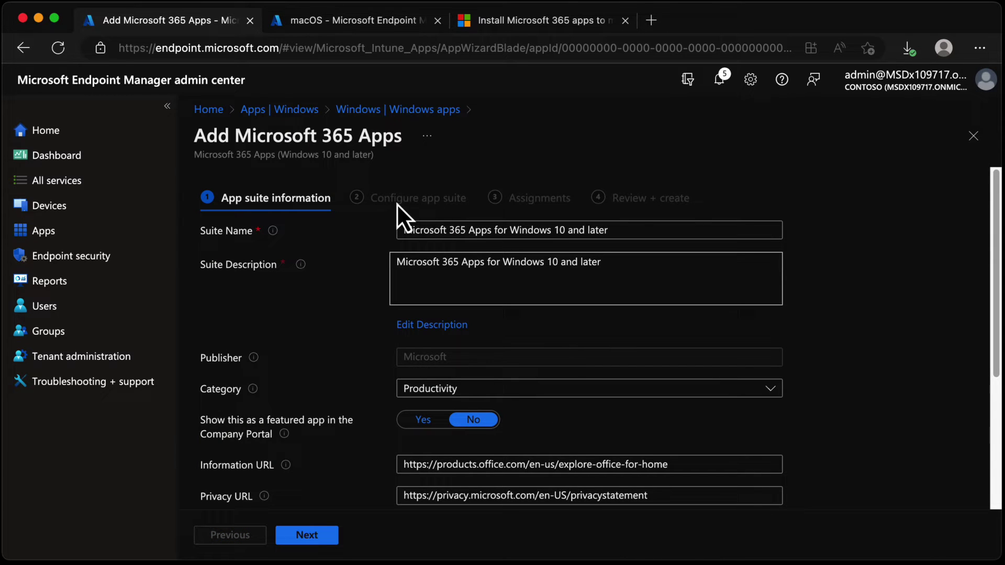
left_click(317, 535)
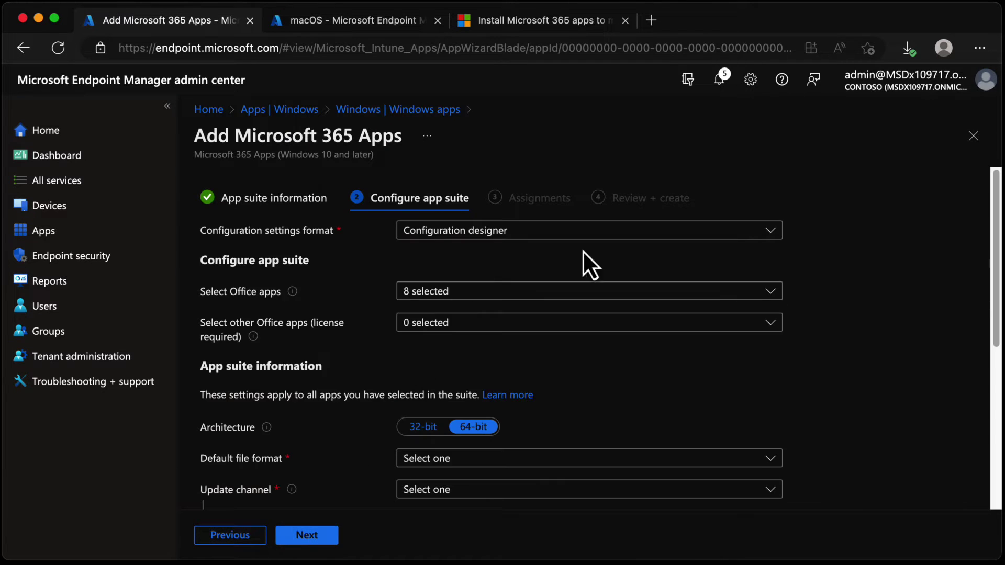
Inspect the configuration format and included Office apps lists without changing them.
left_click(729, 237)
left_click(730, 238)
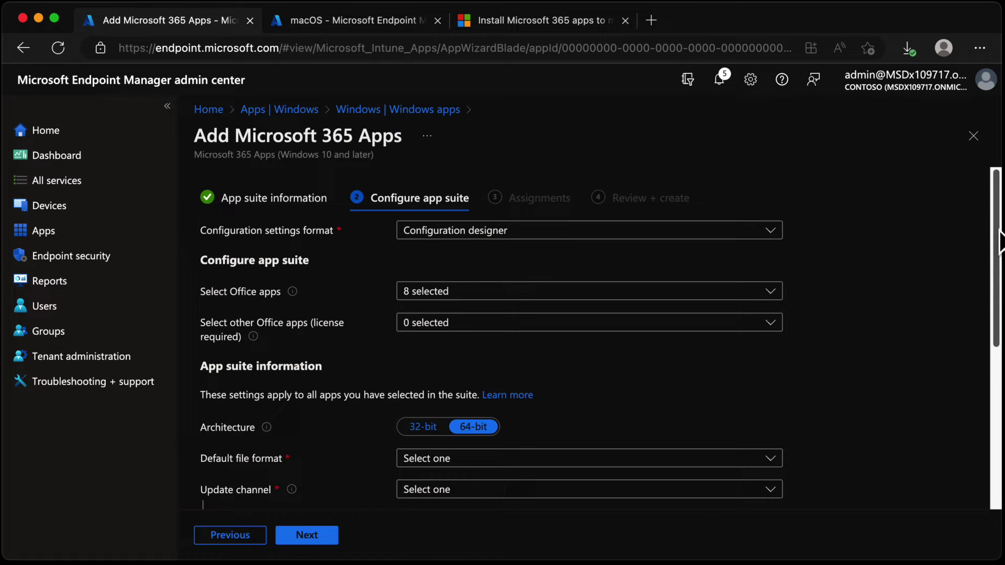
left_click_drag(993, 264, 998, 301)
scroll(997, 301, "up", 2)
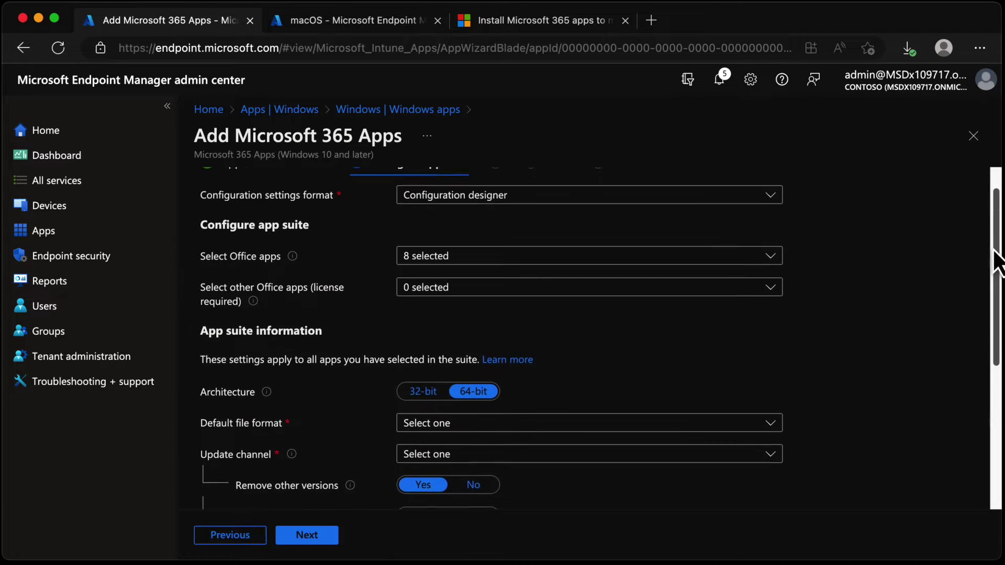
left_click(773, 258)
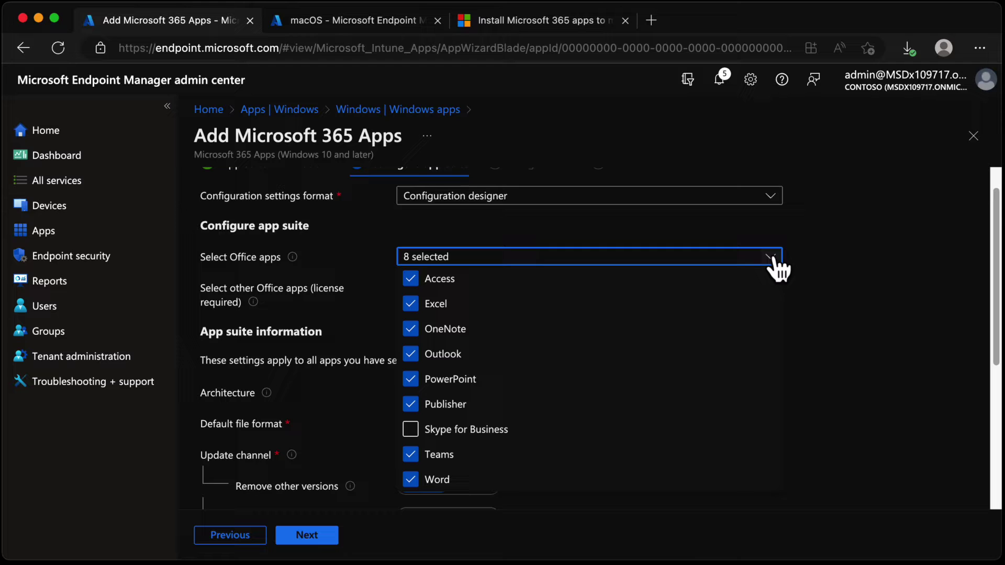
left_click(808, 388)
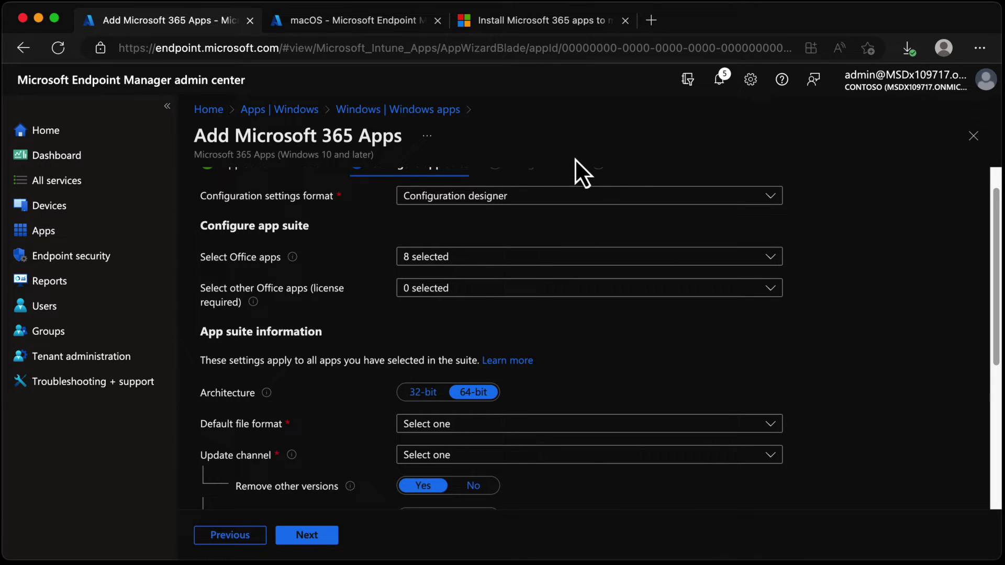
left_click(544, 21)
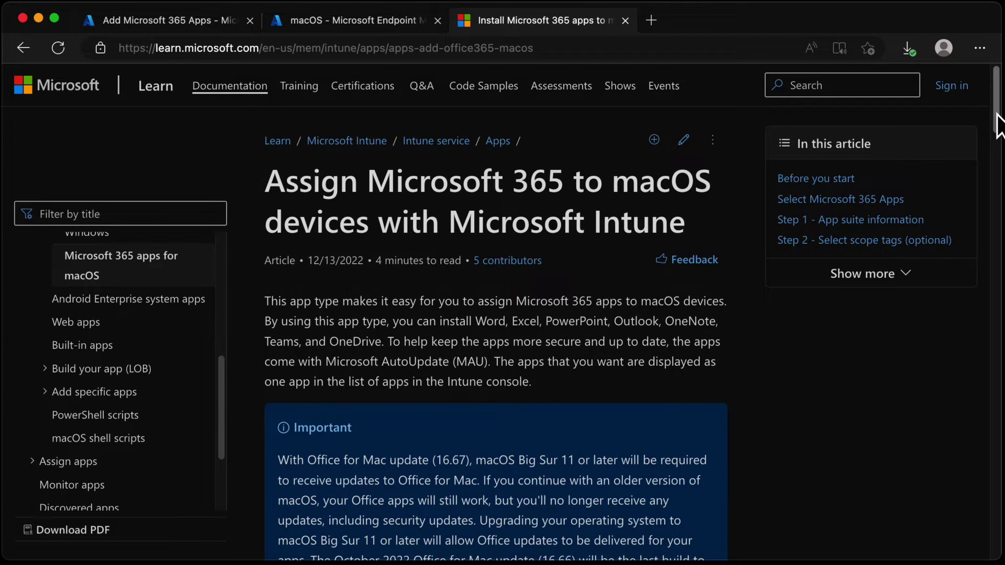
Read the macOS article and follow its 'Most current packages for Office for Mac' link.
left_click_drag(997, 123, 997, 179)
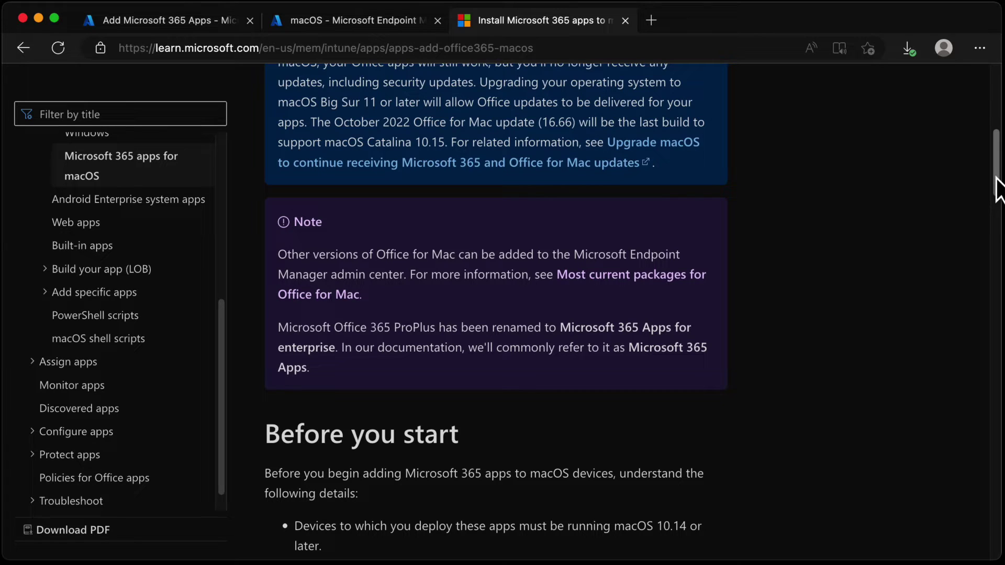
left_click_drag(997, 191, 996, 164)
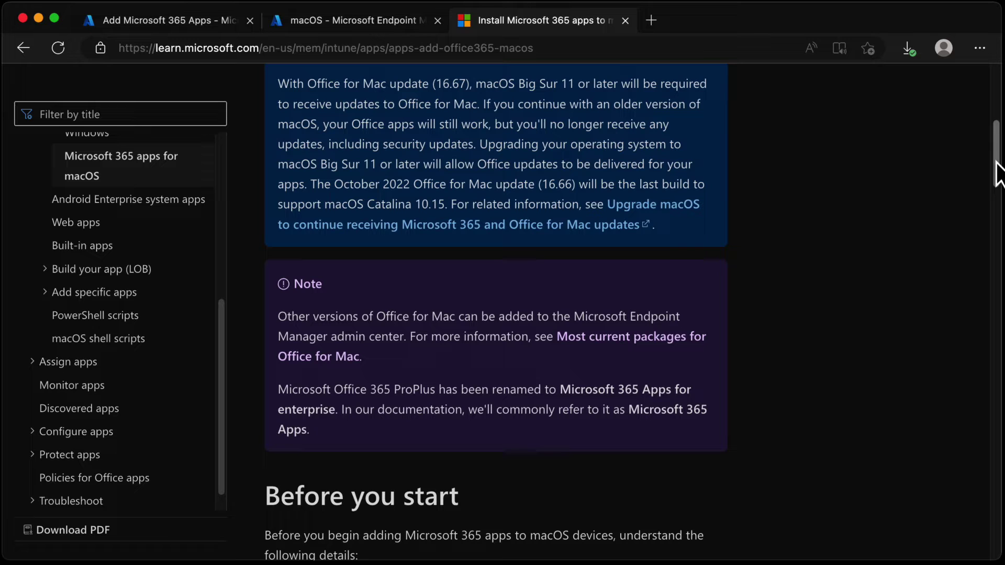
left_click(655, 337)
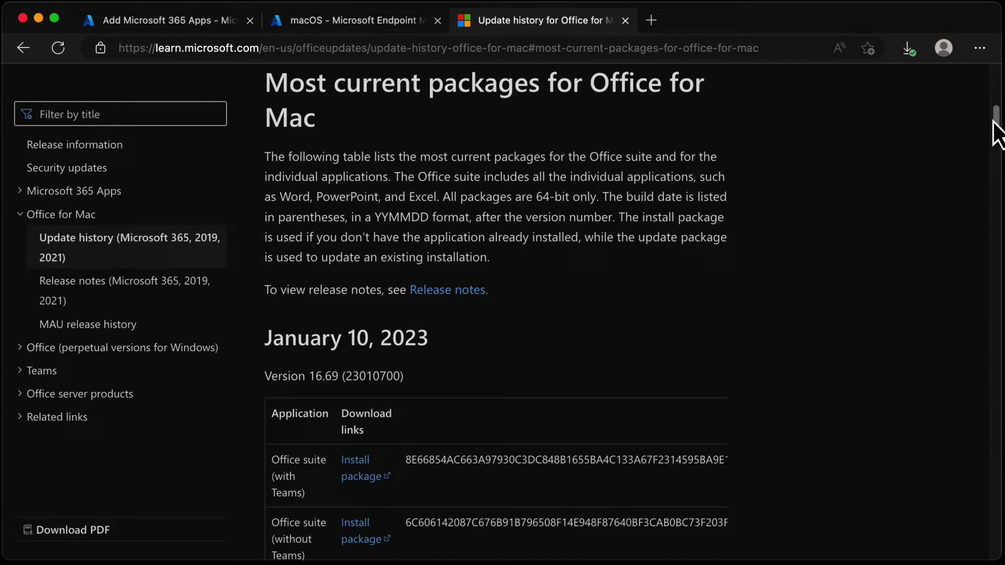
left_click_drag(996, 126, 997, 150)
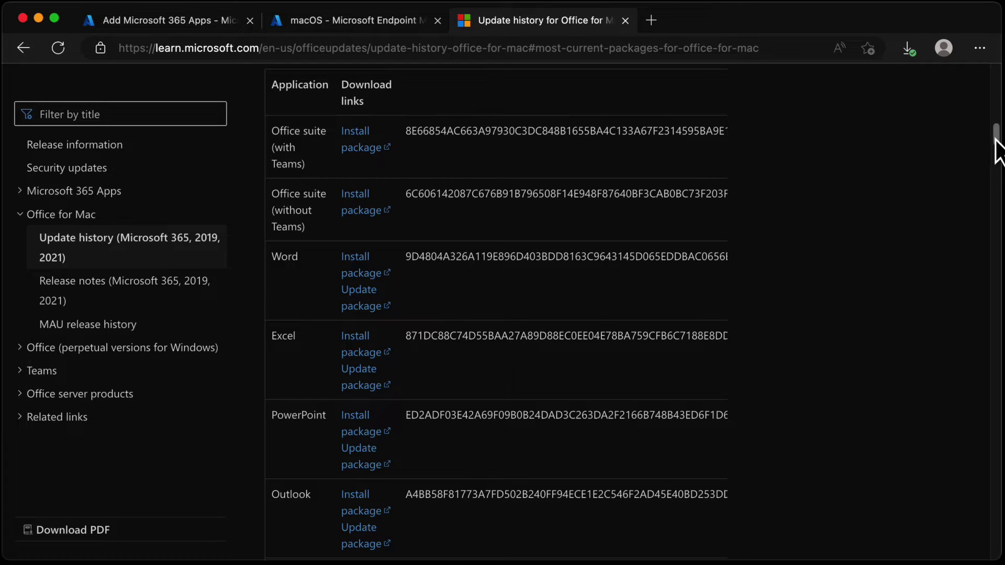
scroll(996, 140, "down", 3)
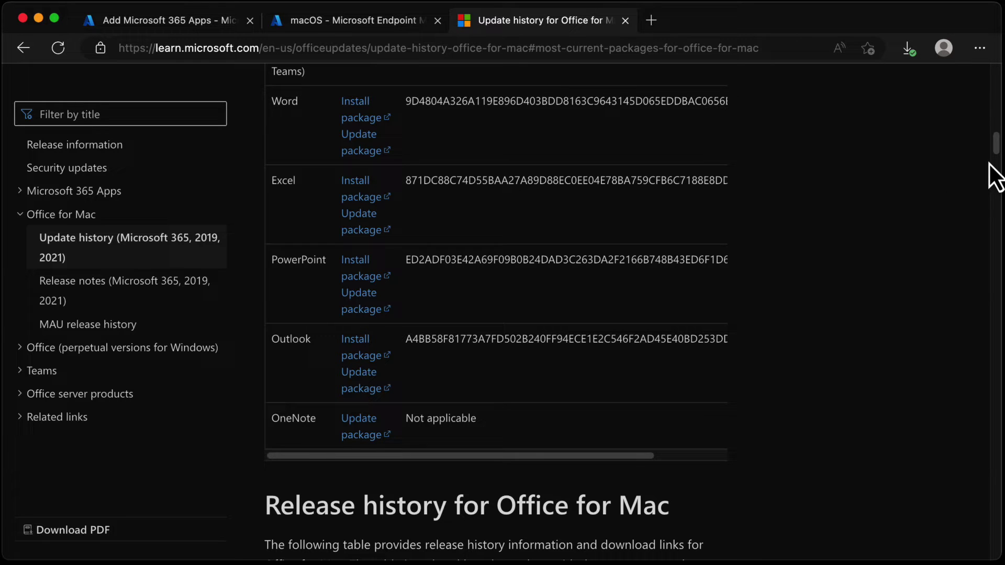
scroll(998, 162, "down", 1)
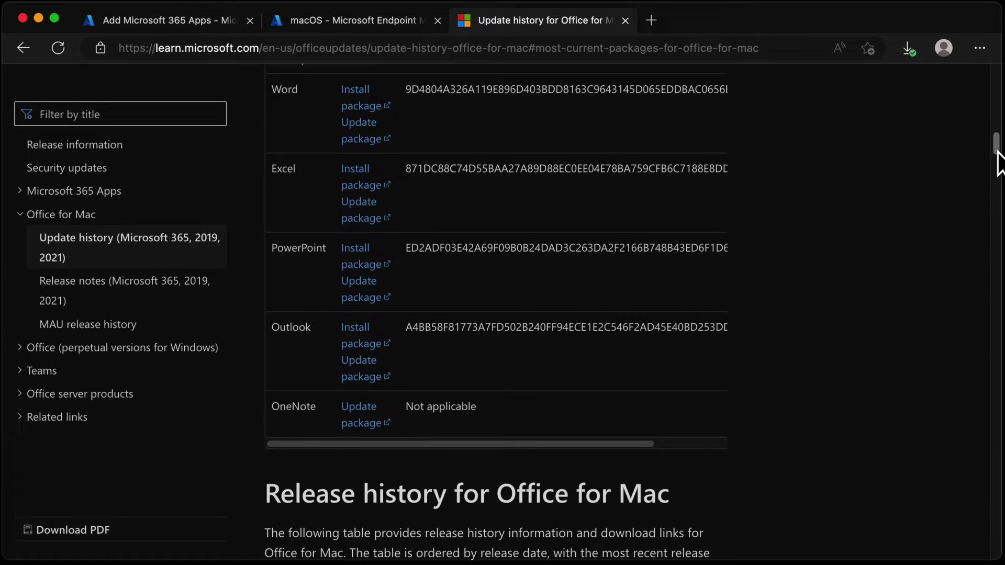
left_click_drag(998, 157, 998, 163)
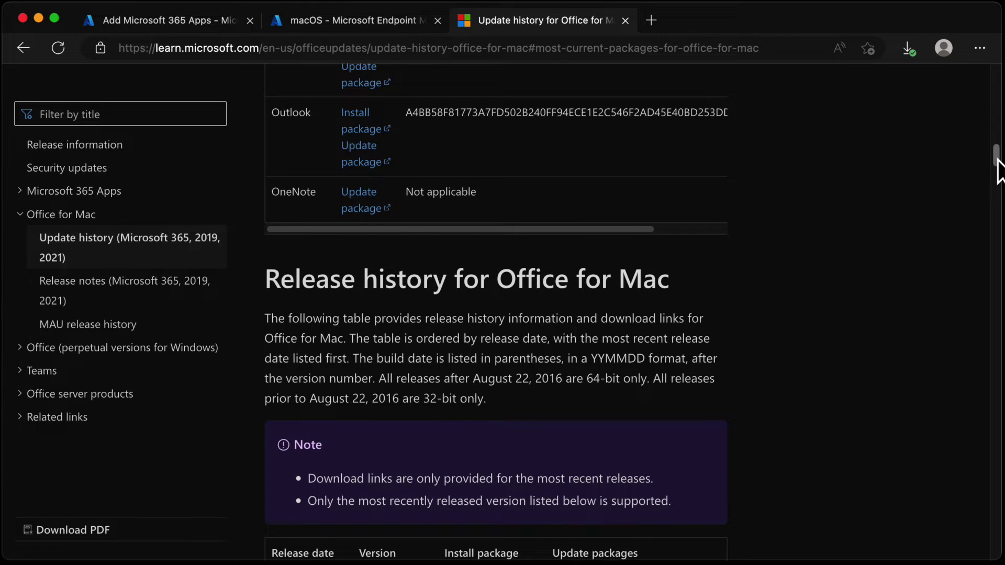
left_click_drag(997, 159, 996, 175)
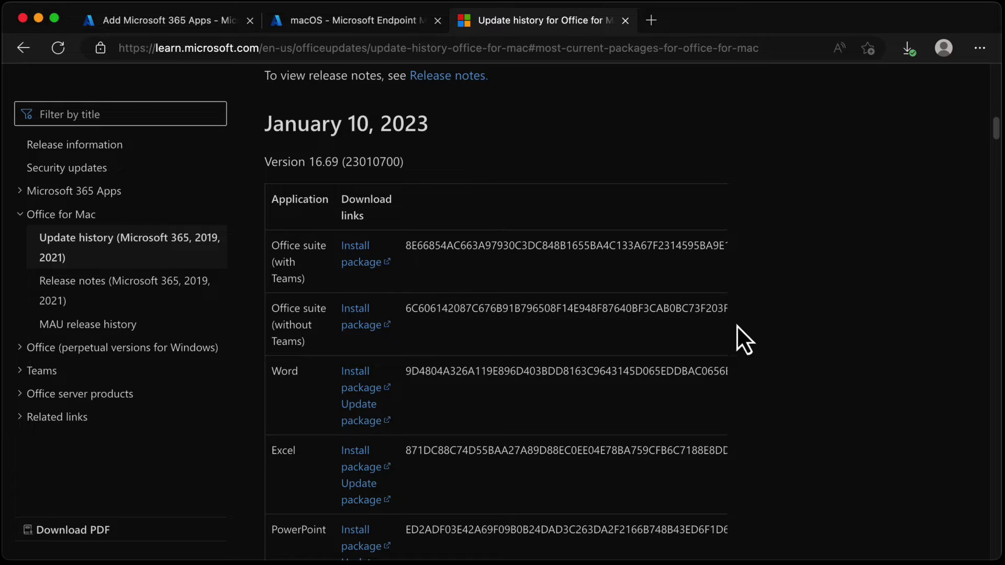
Back in the admin center, start a new macOS app with Line-of-business app type.
left_click(372, 26)
key("ctrl+shift+Tab")
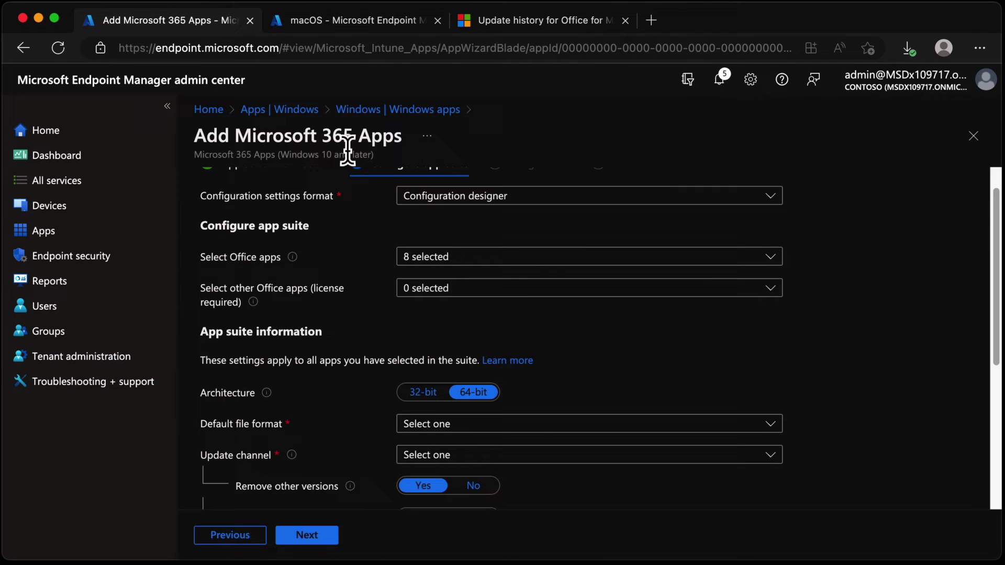
left_click(307, 111)
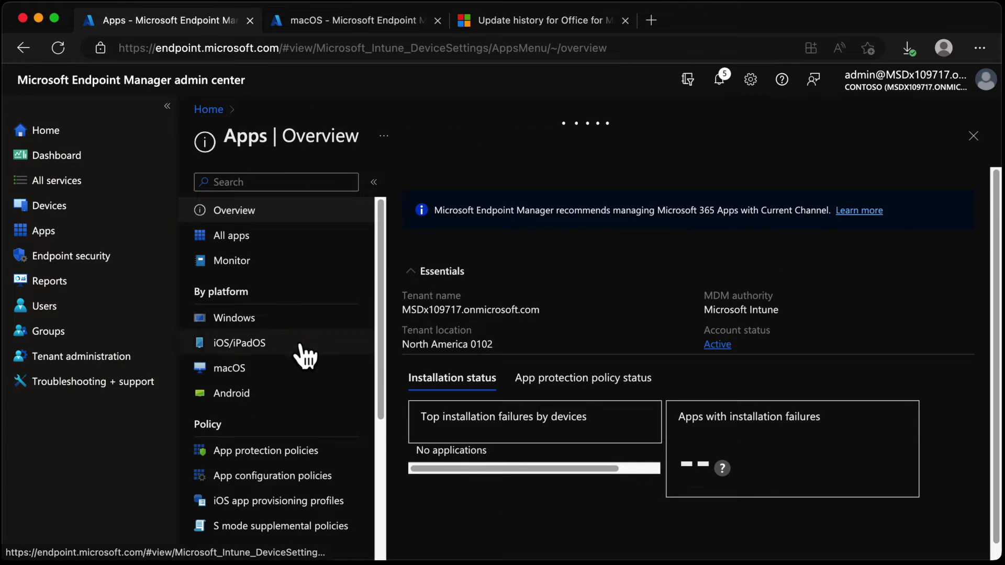
left_click(312, 363)
left_click(433, 184)
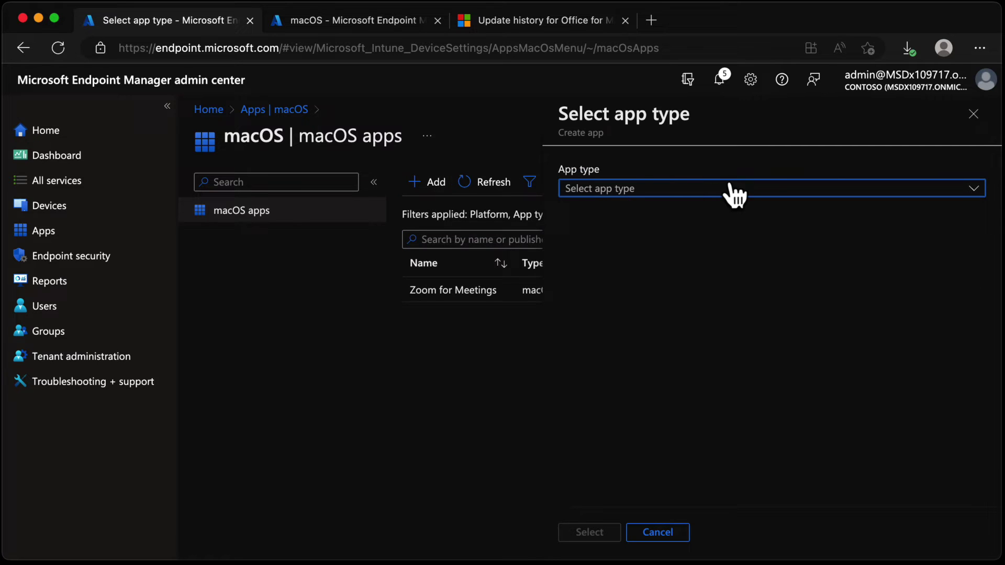
left_click(733, 189)
left_click(777, 413)
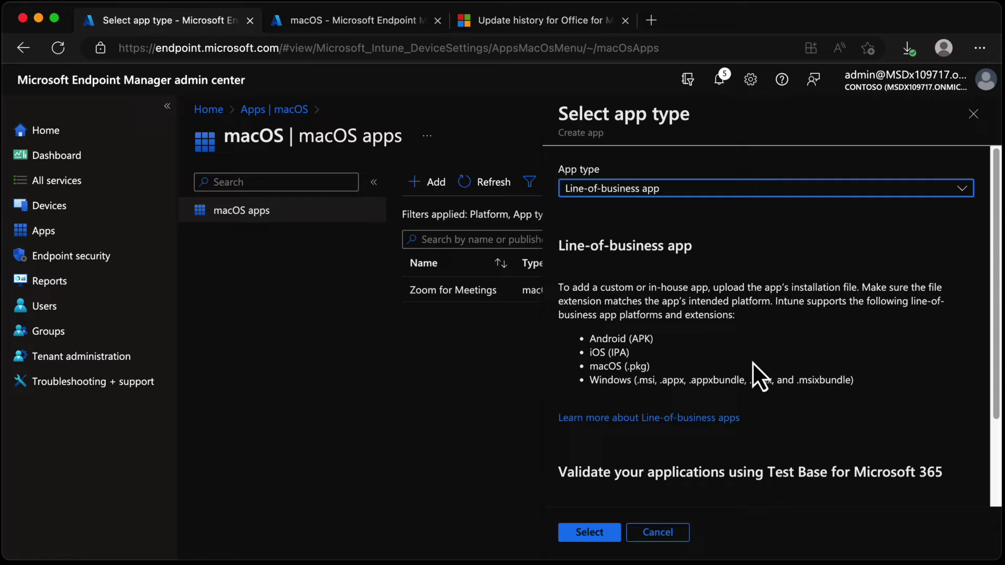
Attach Microsoft_Word_16.69.23010700_Installer.pkg from Downloads as the app package.
left_click(598, 533)
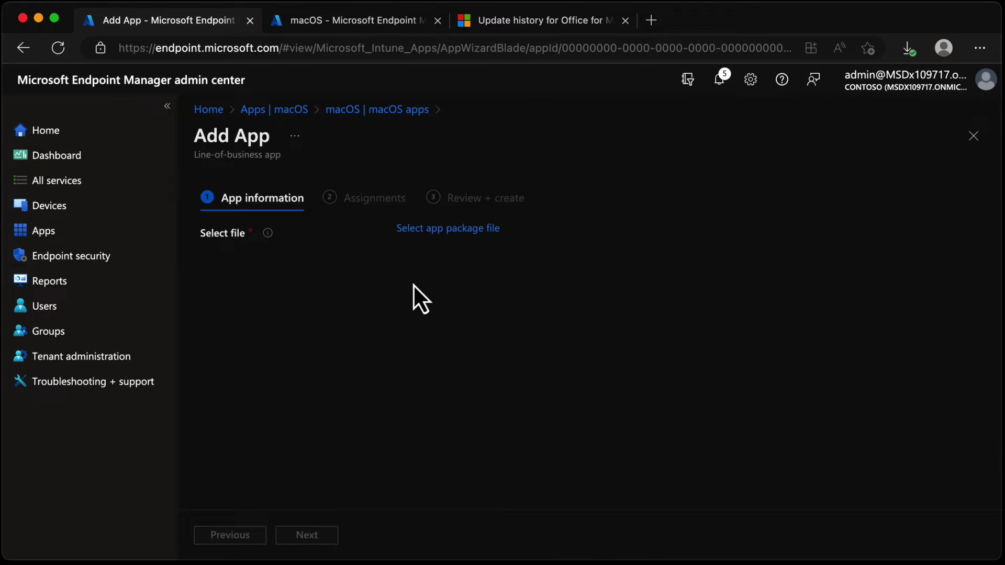
left_click(446, 230)
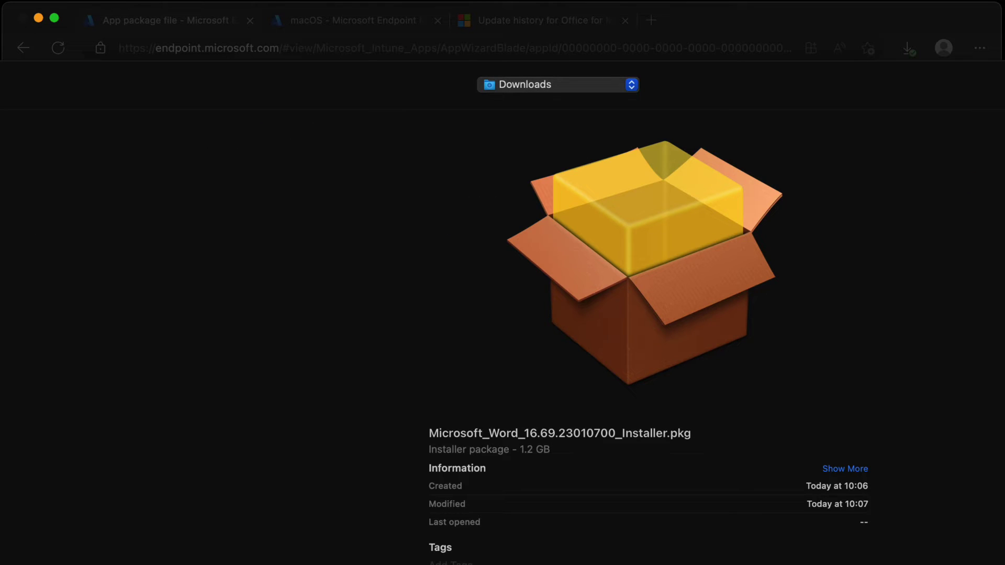
key("Return")
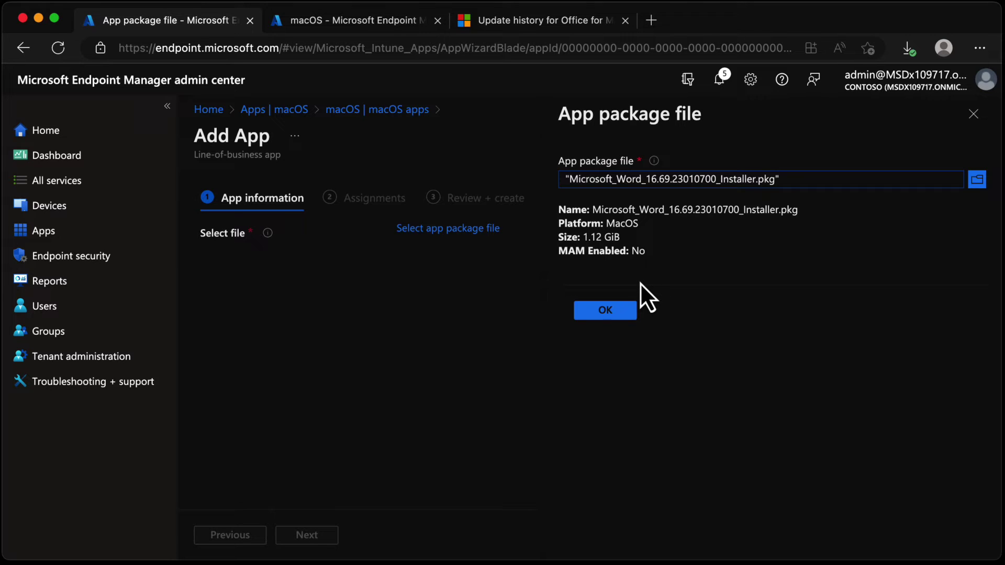
left_click(628, 325)
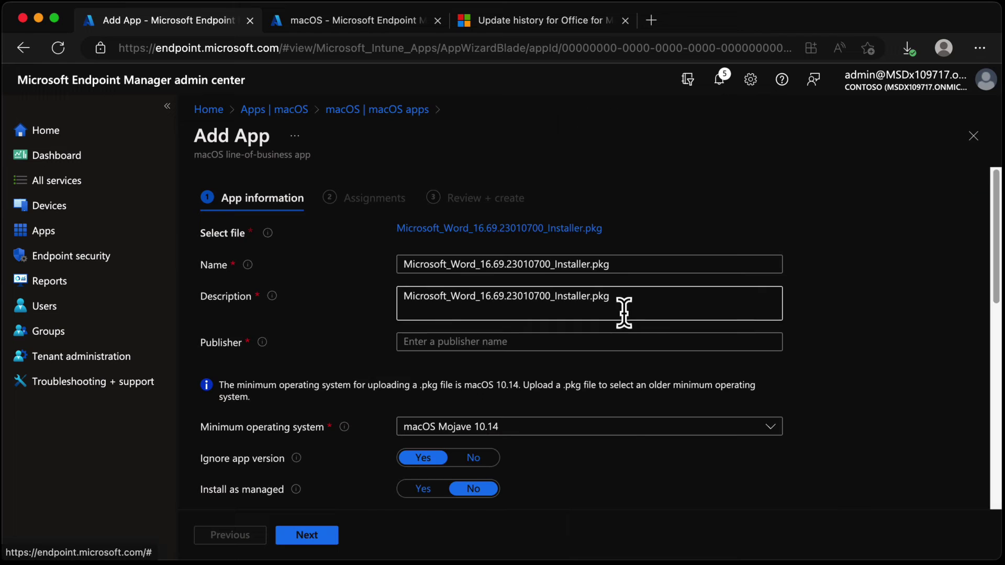
Set the name and description to 'Microsoft Word' and the publisher to 'Microsoft'.
triple_click(605, 263)
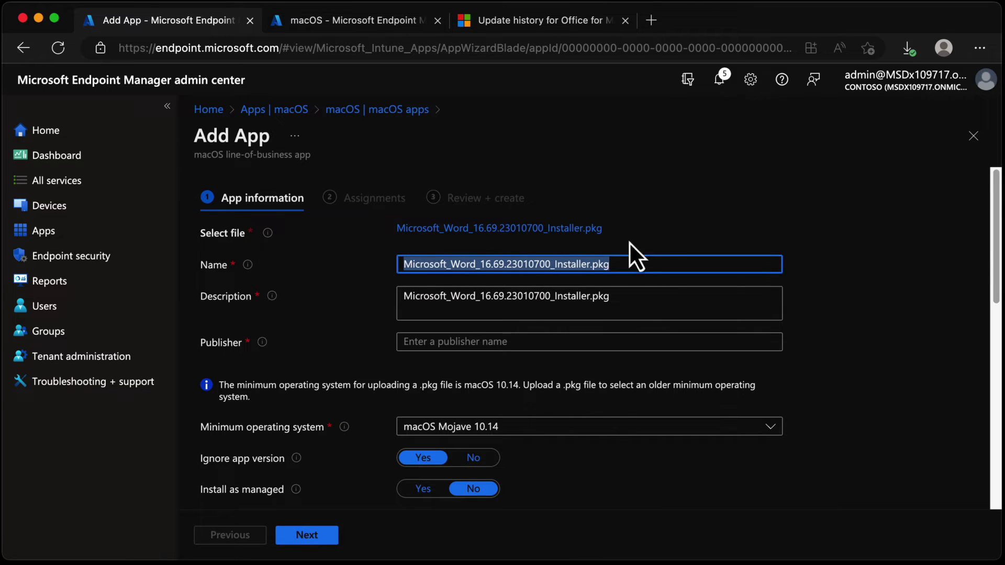
type("Micro")
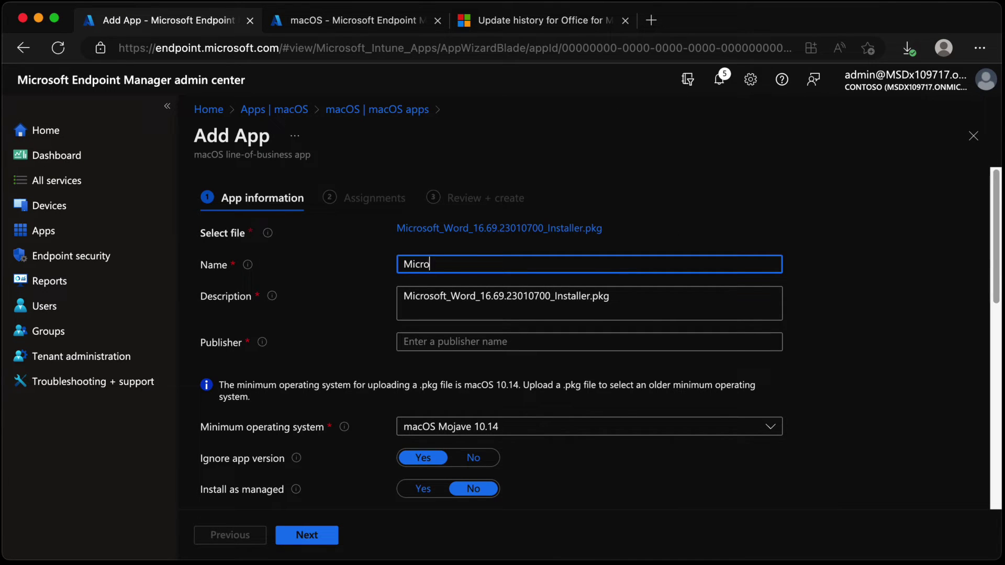
type("soft Word")
key("Tab")
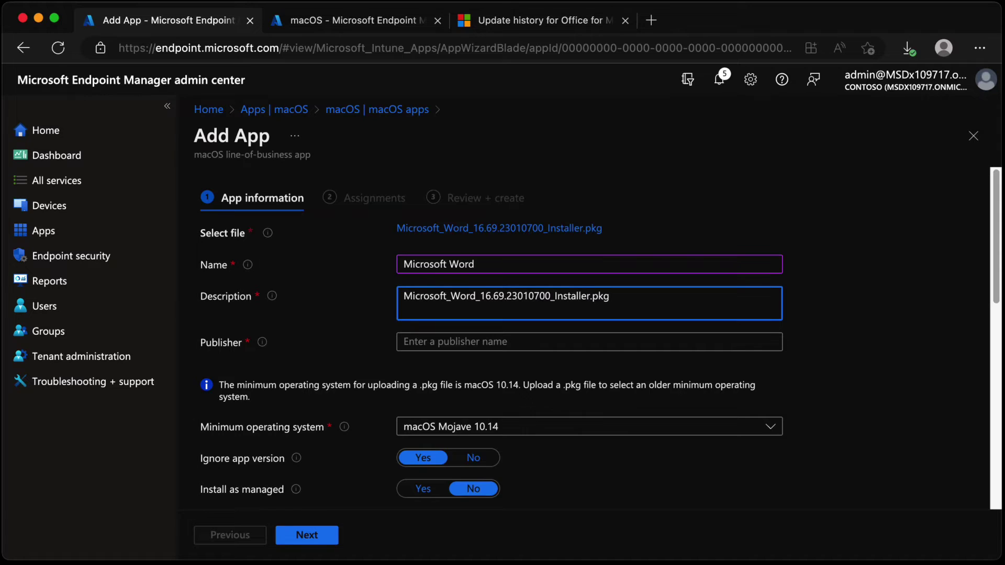
key("super+a")
type("M")
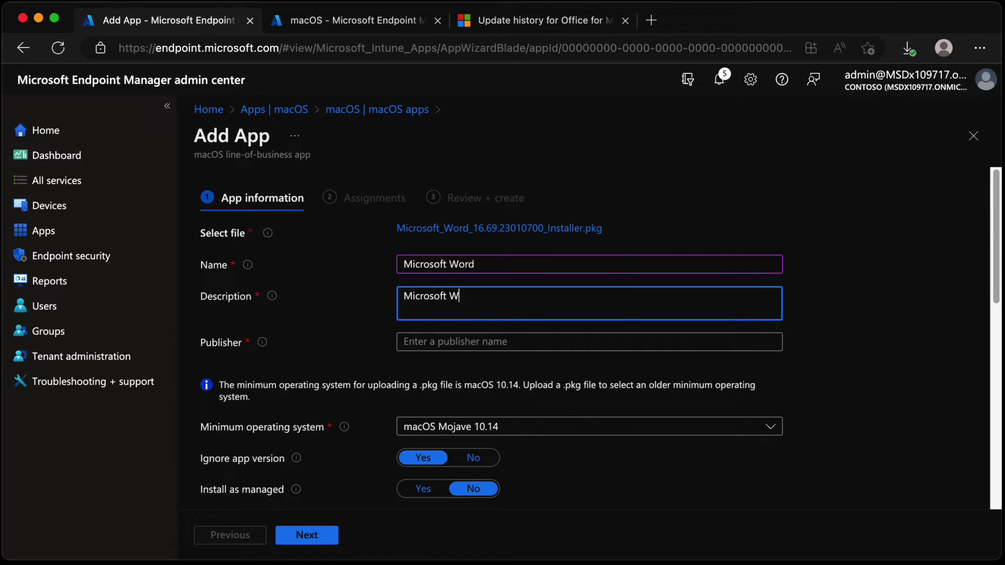
left_click(582, 340)
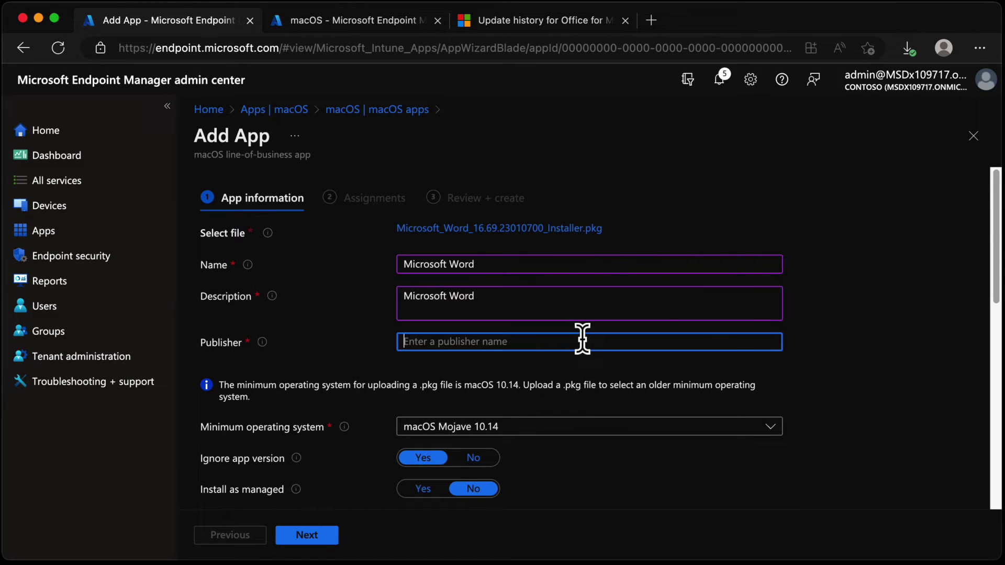
type("Microsoft")
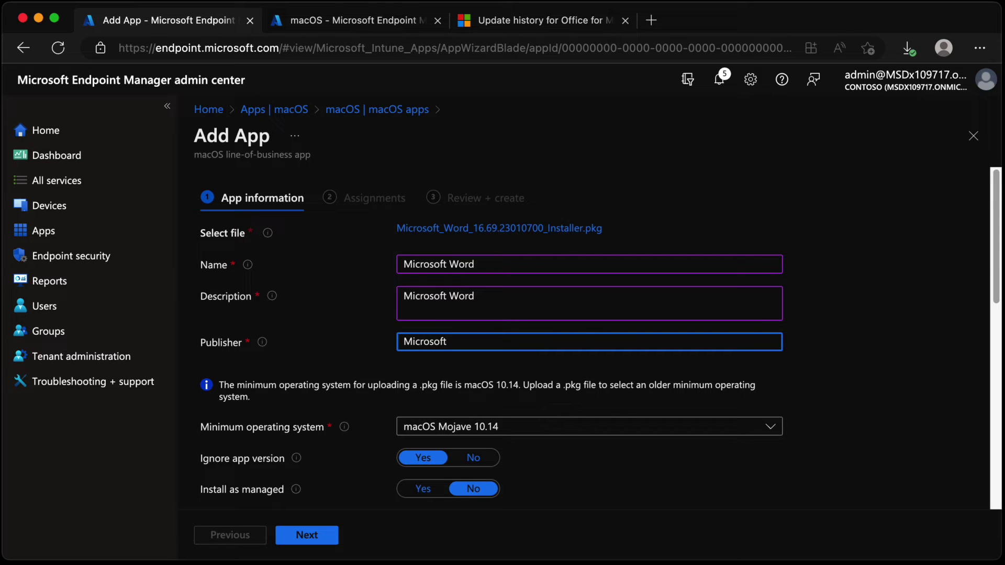
Require macOS Ventura 13.0 as the minimum OS and install the app as managed.
left_click(751, 428)
left_click(733, 406)
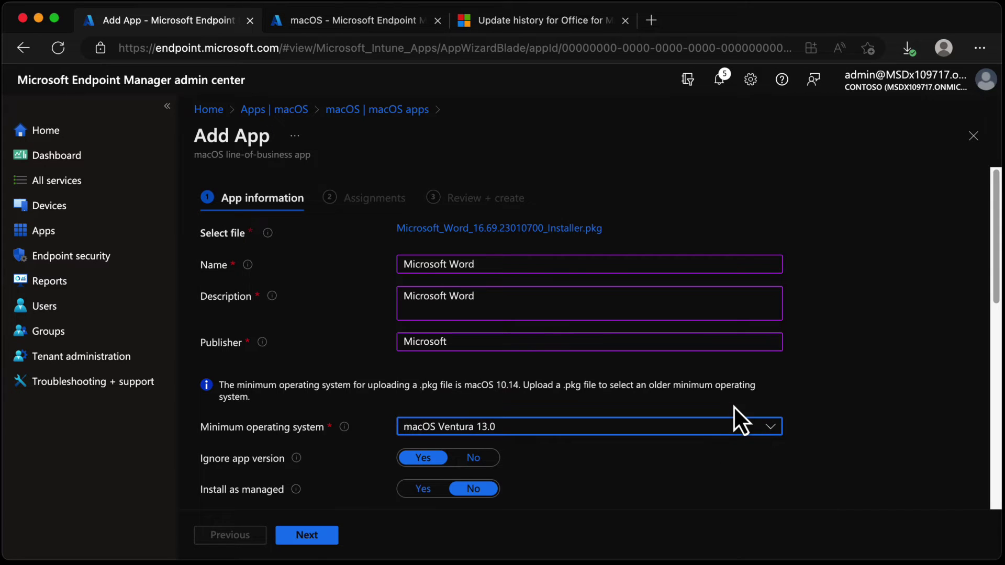
scroll(997, 314, "down", 3)
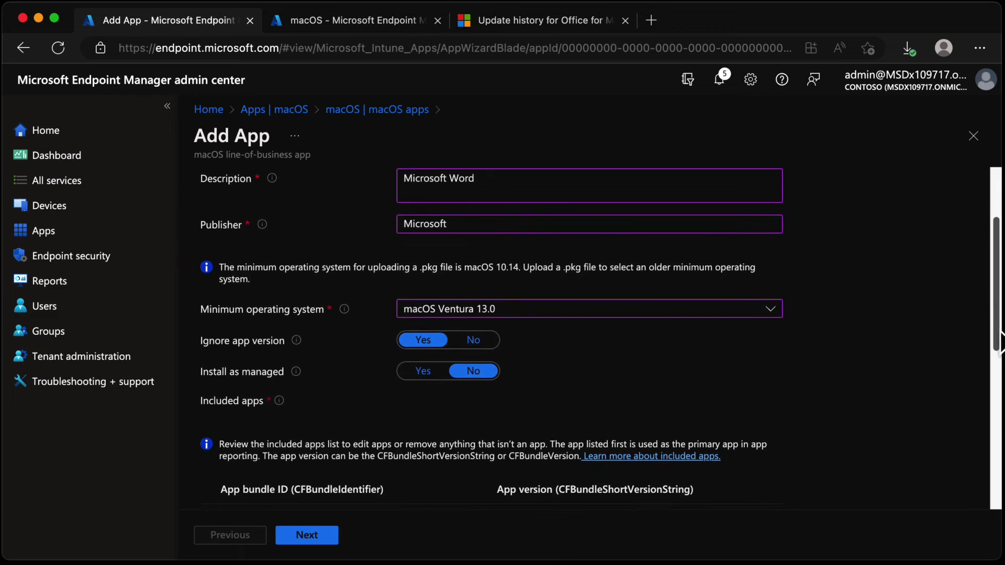
scroll(997, 341, "down", 3)
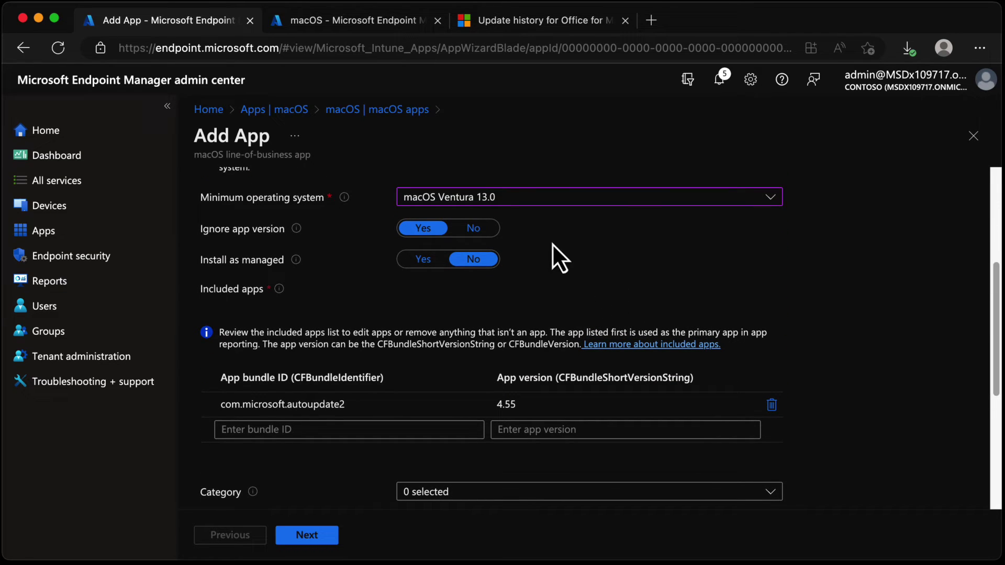
left_click(424, 259)
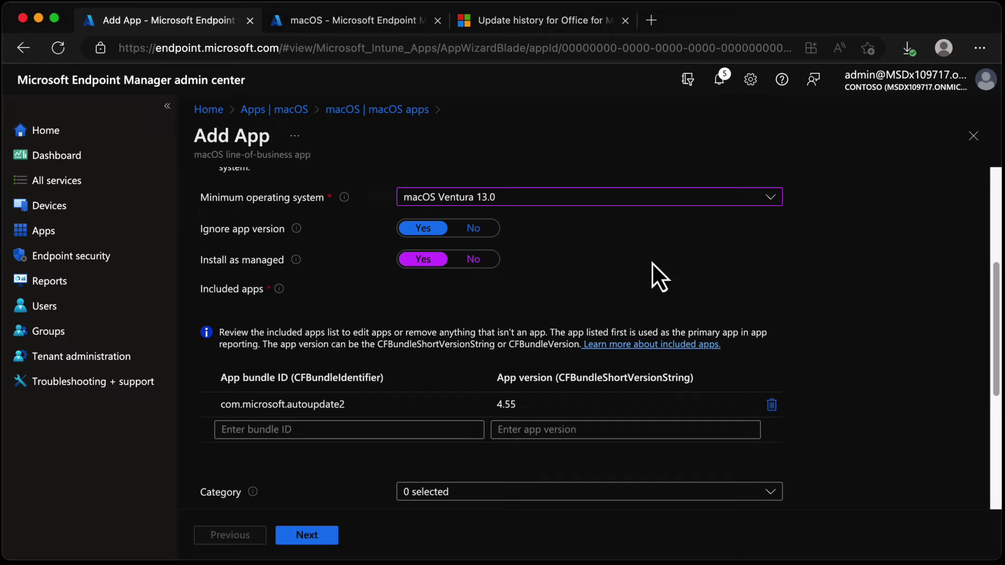
Assign the Productivity category to the Word app.
scroll(997, 283, "down", 2)
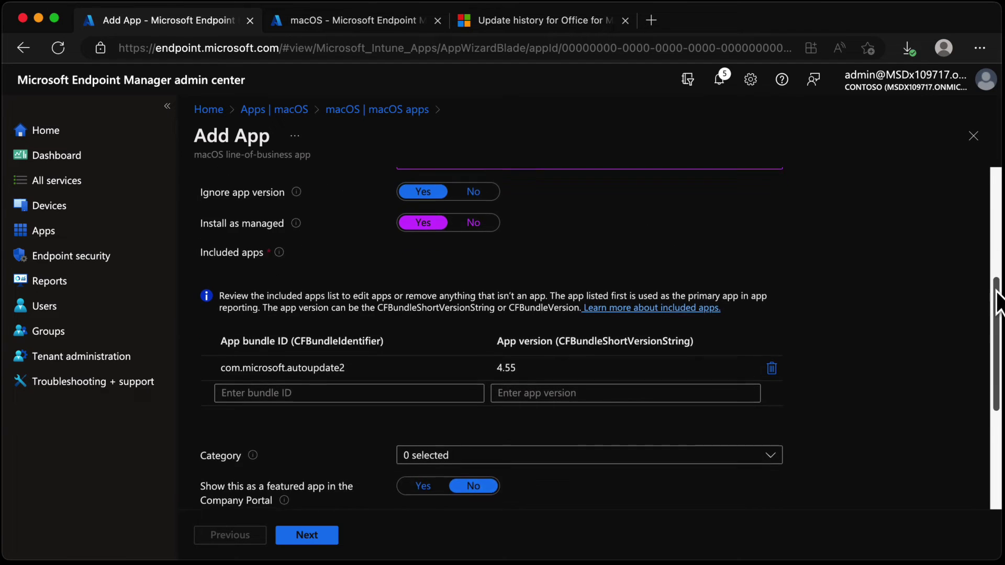
mouse_move(431, 347)
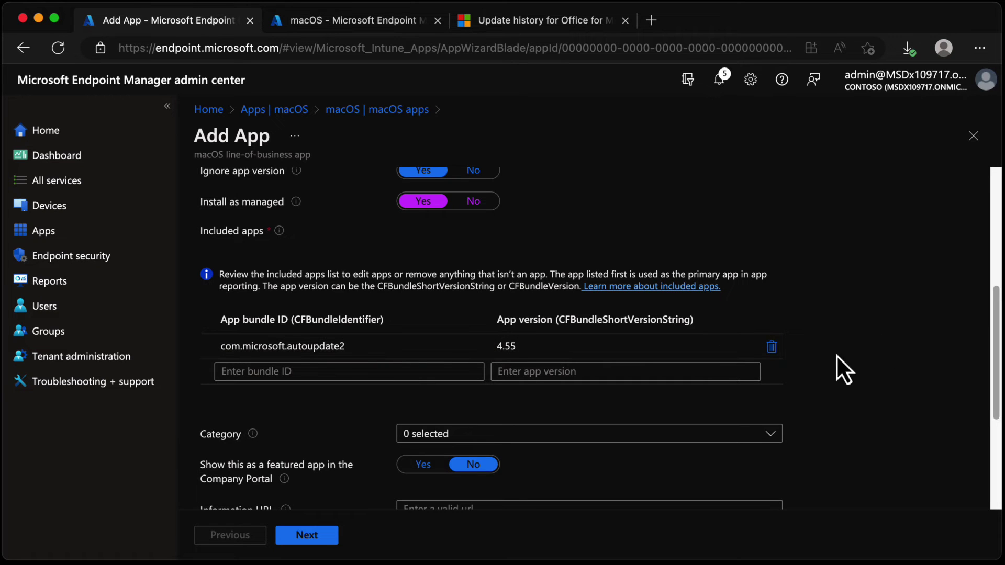
scroll(995, 333, "down", 1)
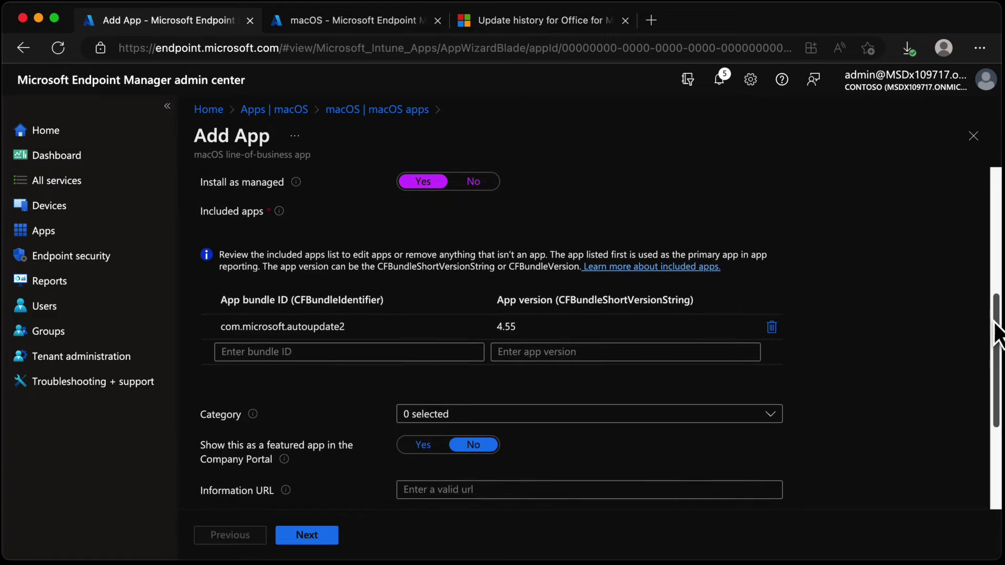
scroll(997, 335, "down", 5)
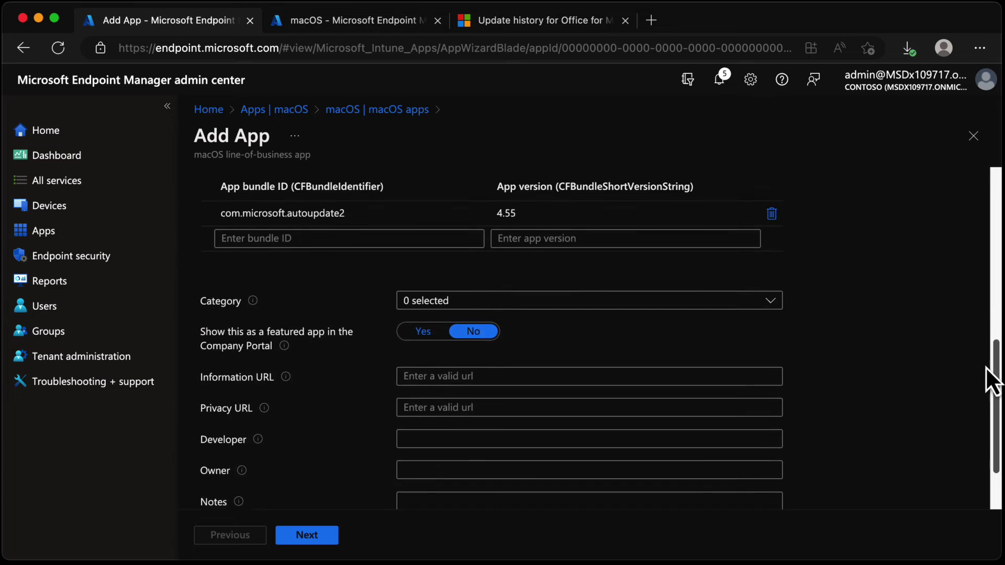
left_click(774, 293)
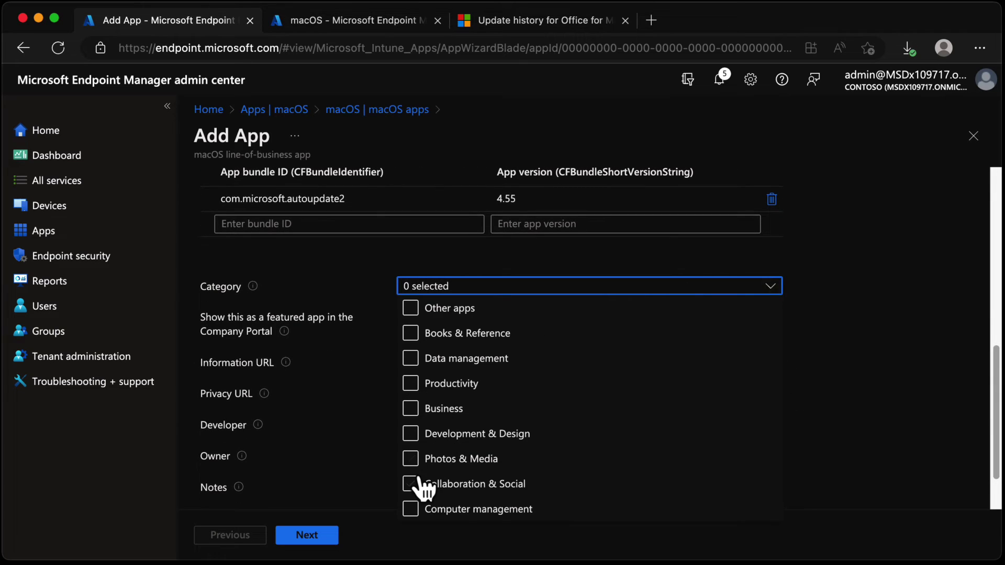
left_click(413, 386)
left_click(947, 340)
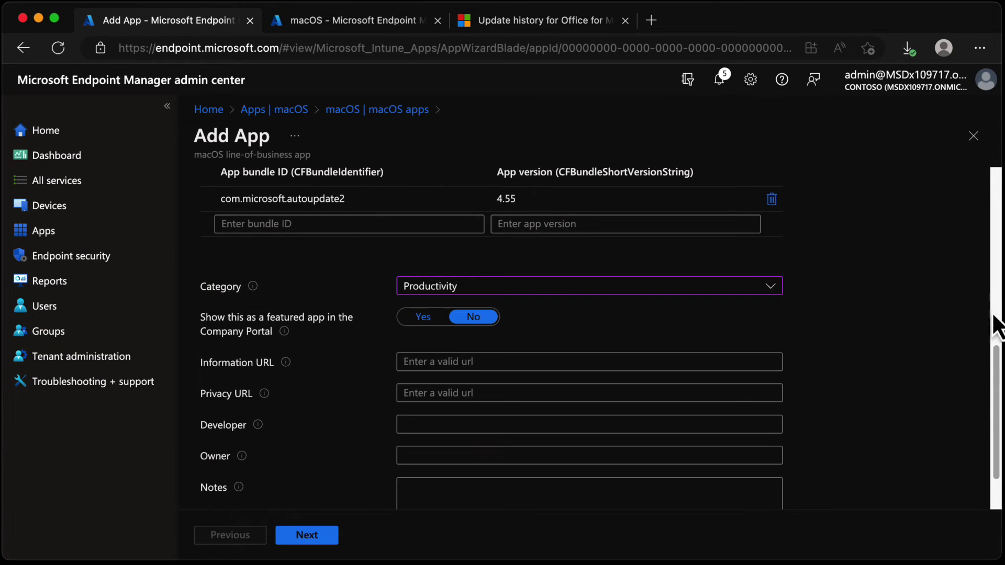
scroll(997, 398, "down", 3)
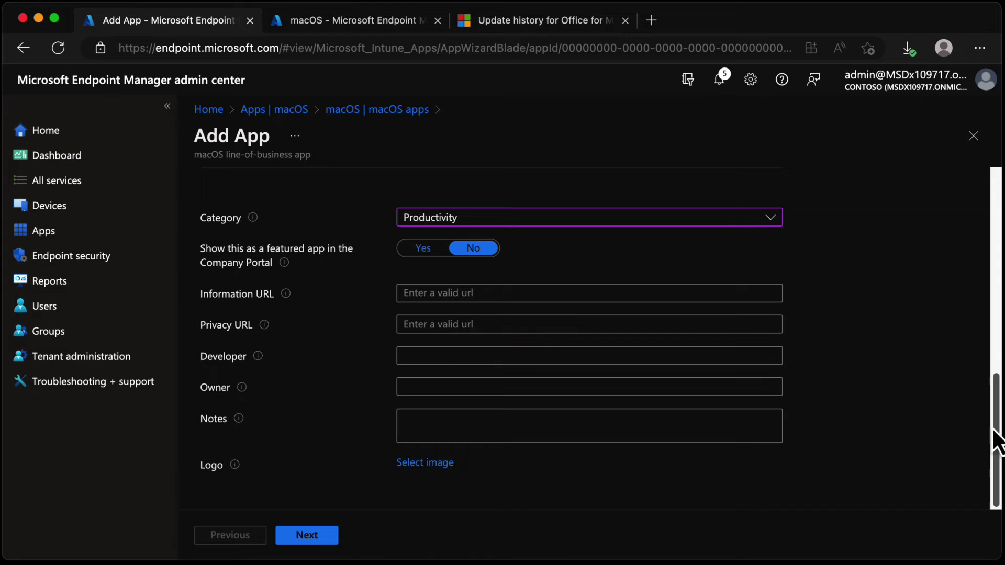
Make the Word app required for All devices on the Assignments step.
left_click(329, 536)
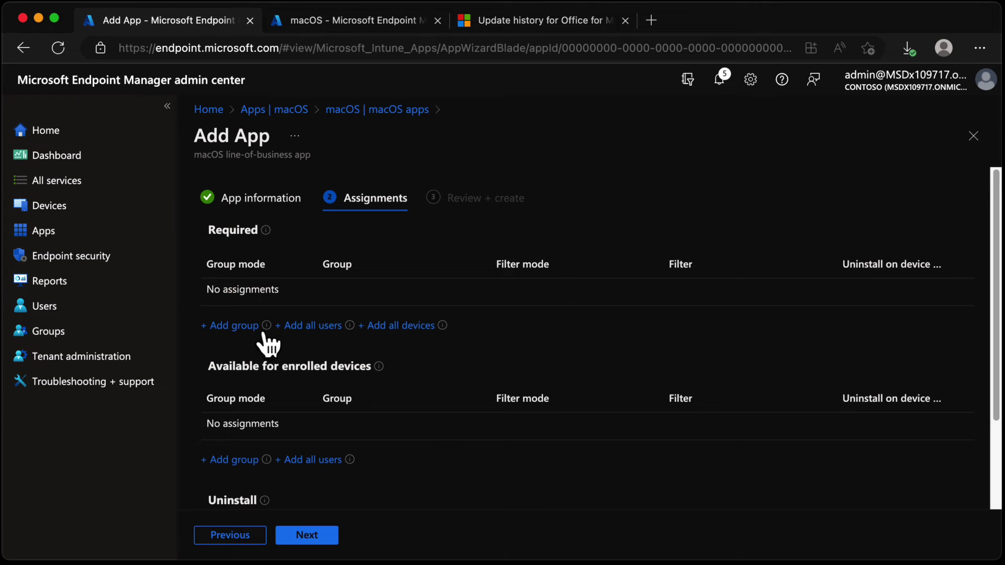
left_click(400, 328)
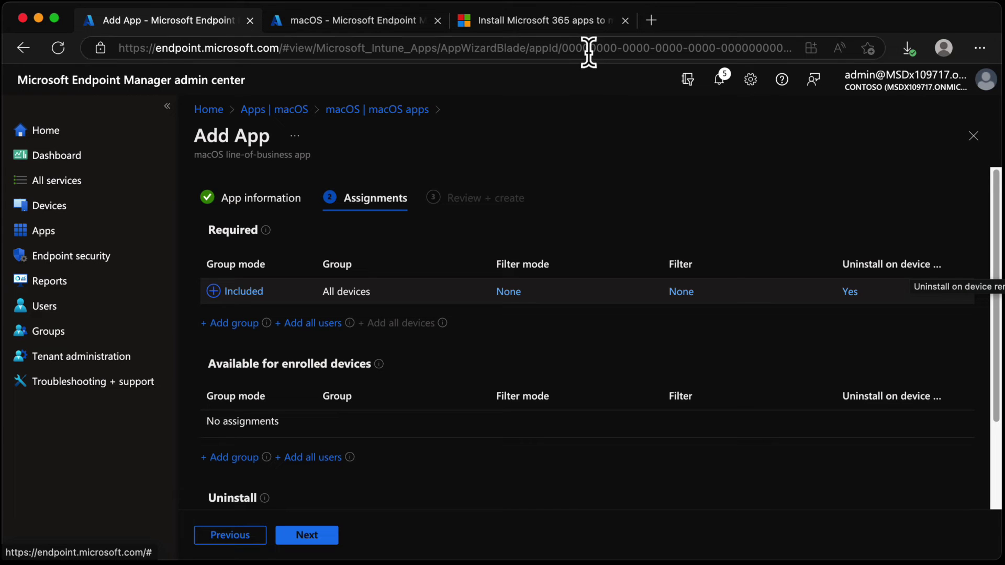
left_click(551, 21)
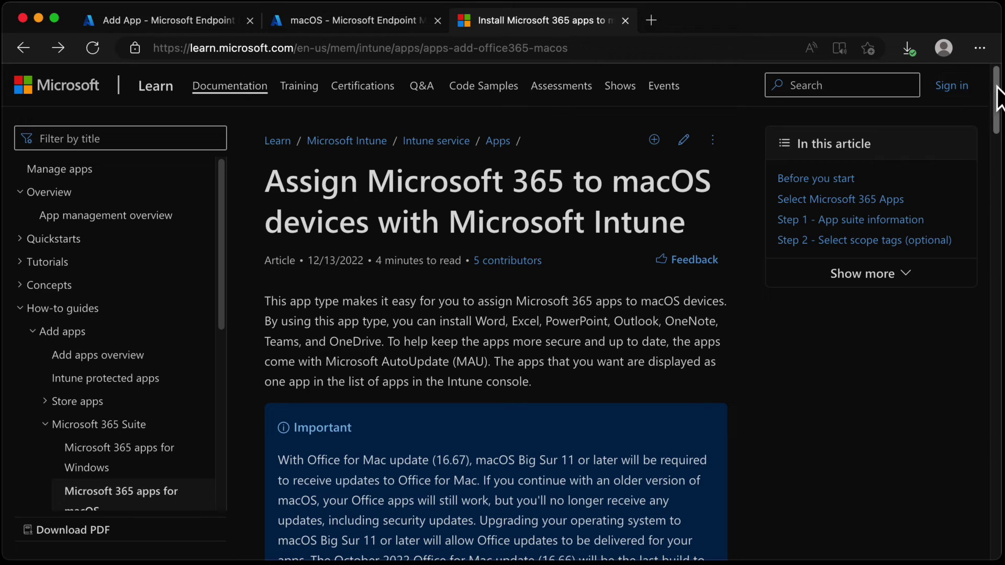
left_click_drag(1000, 102, 997, 399)
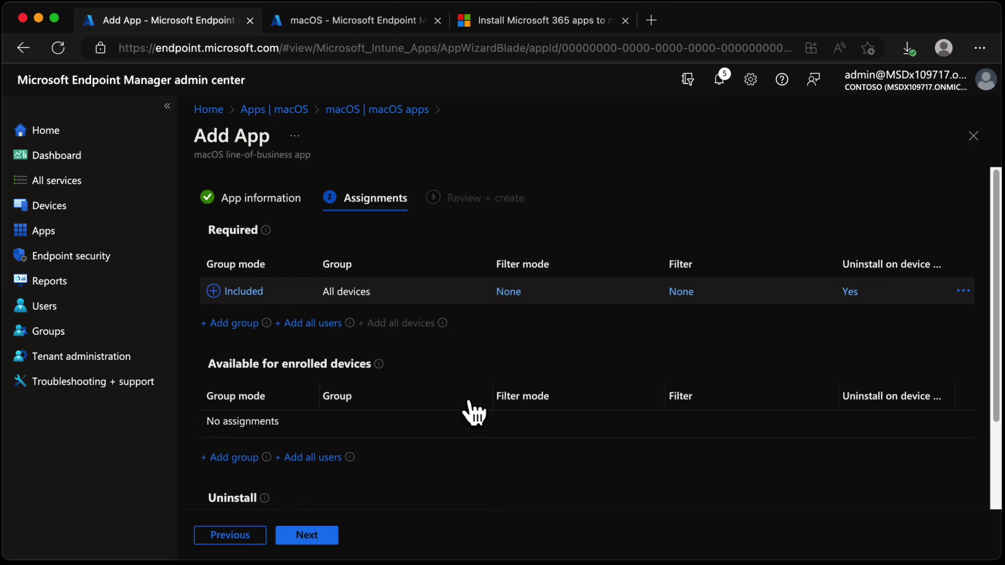
Review the summary, check the Required assignments, and create the Microsoft Word app.
left_click(308, 539)
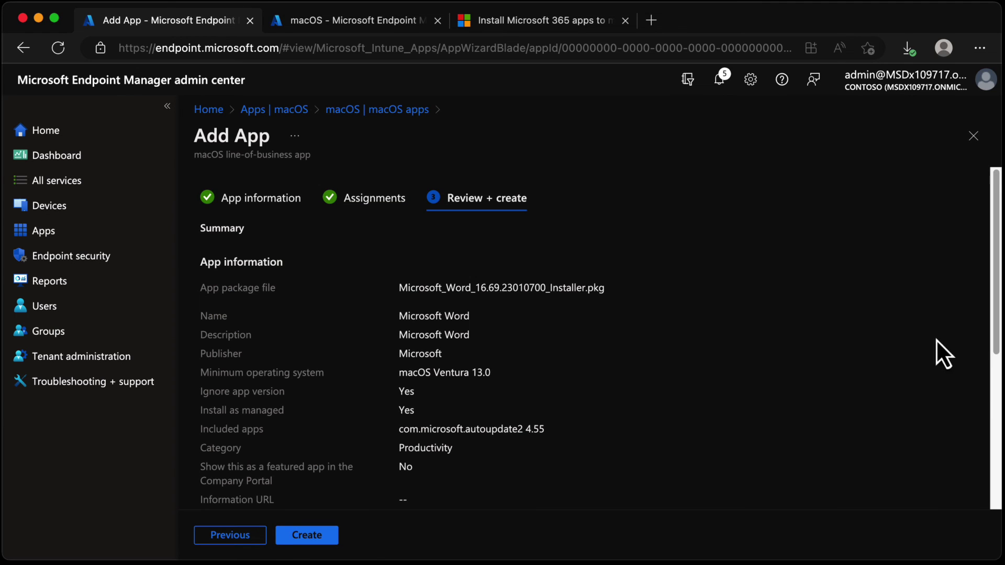
left_click_drag(994, 262, 992, 409)
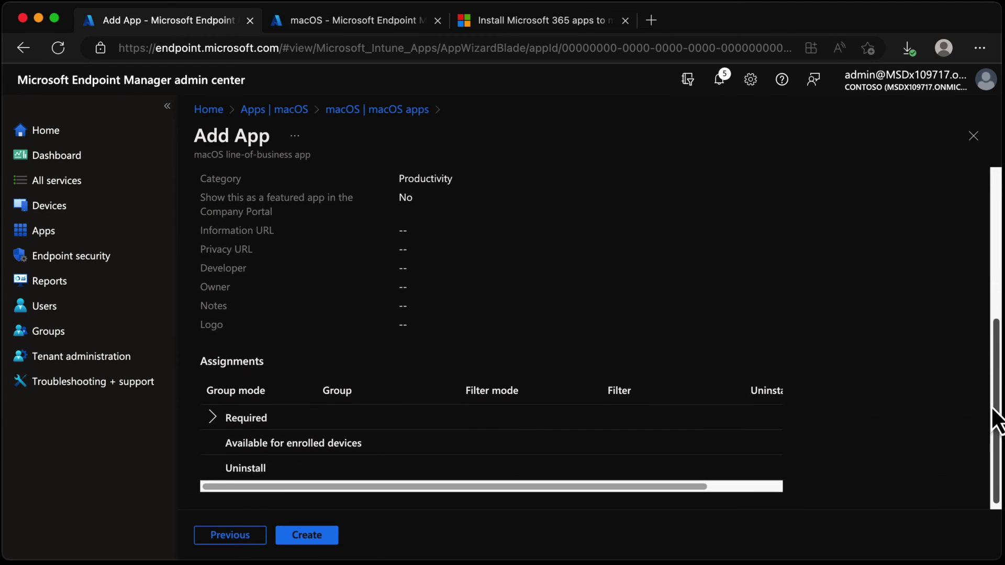
left_click(212, 417)
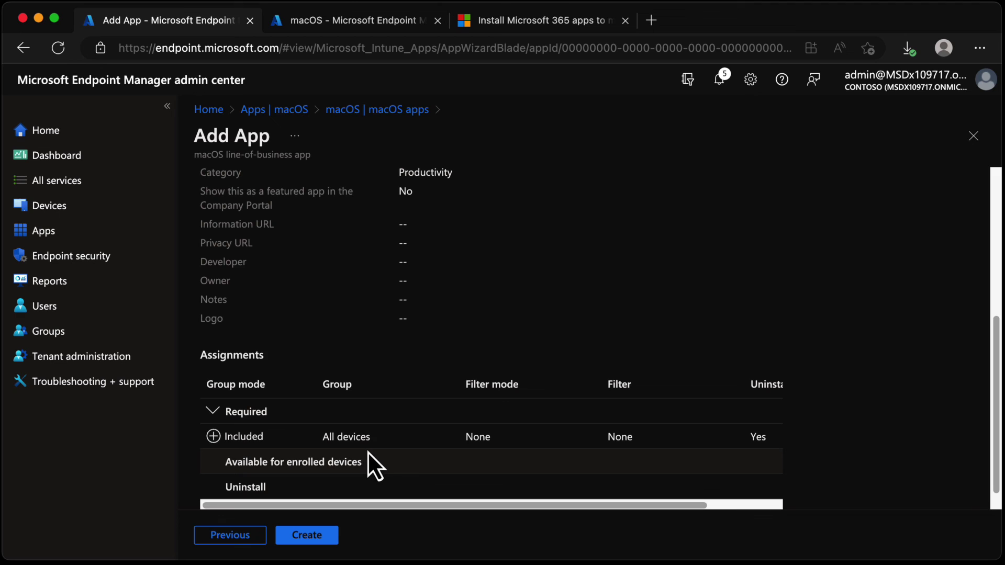
left_click(318, 539)
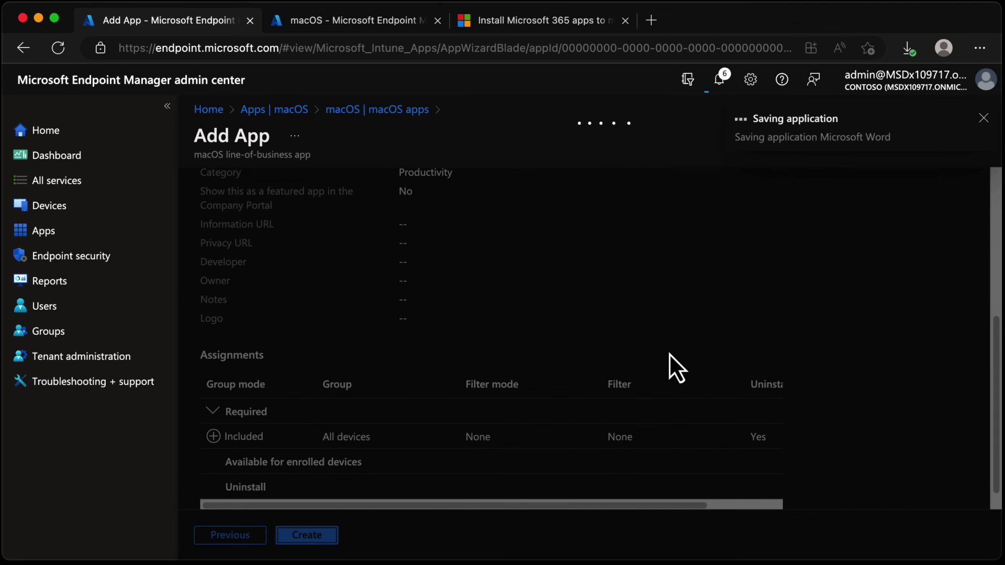